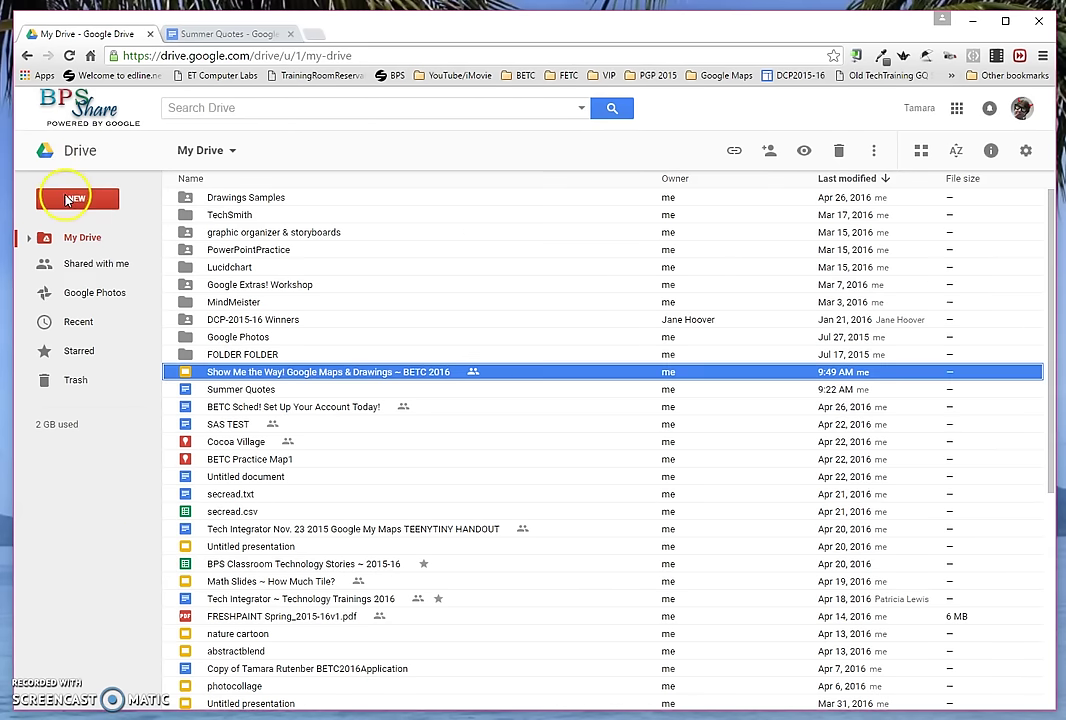
Create a Google Drawings file from Drive's New > More menu.
{"action": "left_click", "coordinate": [70, 199]}
{"action": "left_click", "coordinate": [80, 403]}
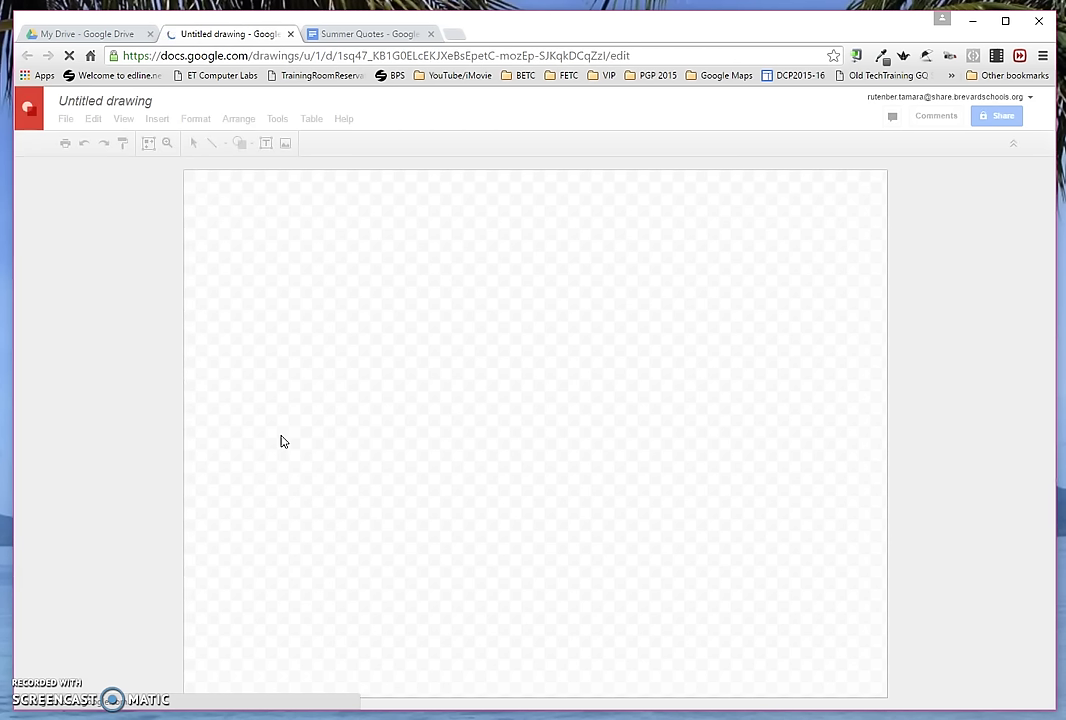
Change the drawing's title from 'Untitled drawing' to 'Summer!'.
{"action": "left_click", "coordinate": [119, 101]}
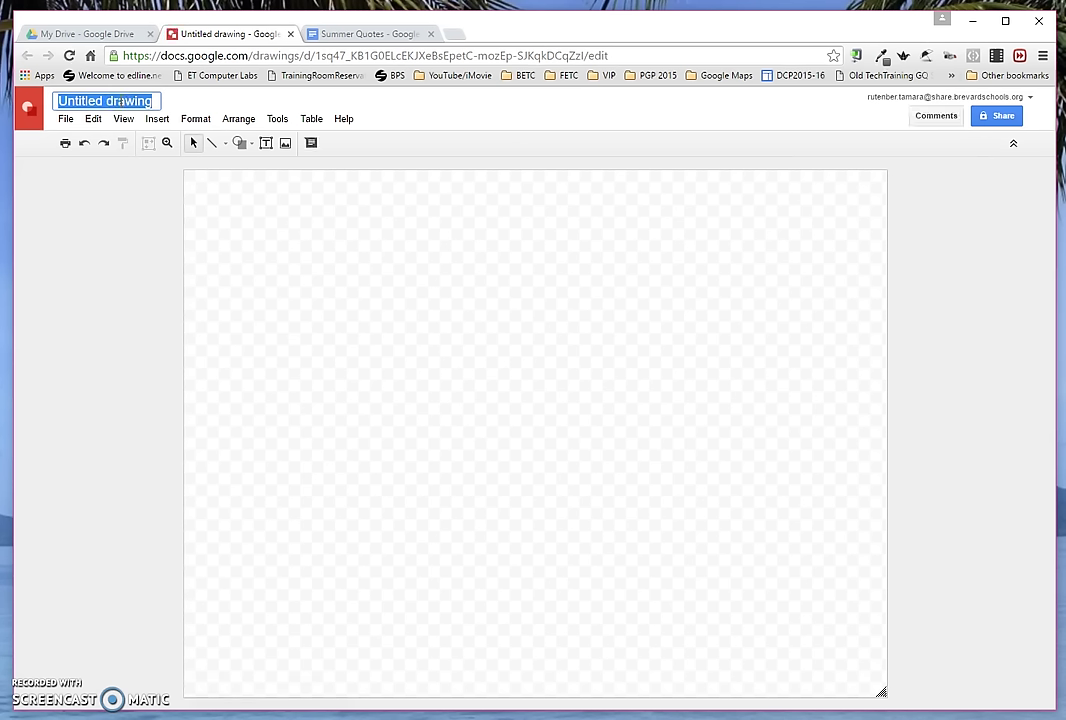
{"action": "type", "text": "Summer!"}
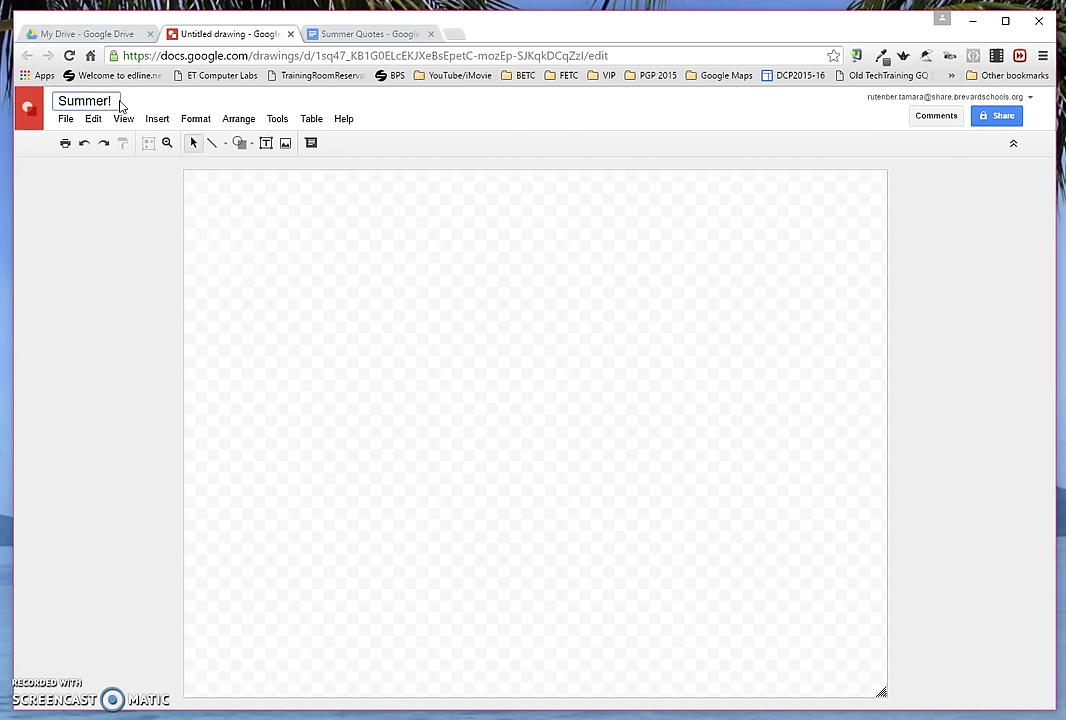
{"action": "left_click", "coordinate": [232, 248]}
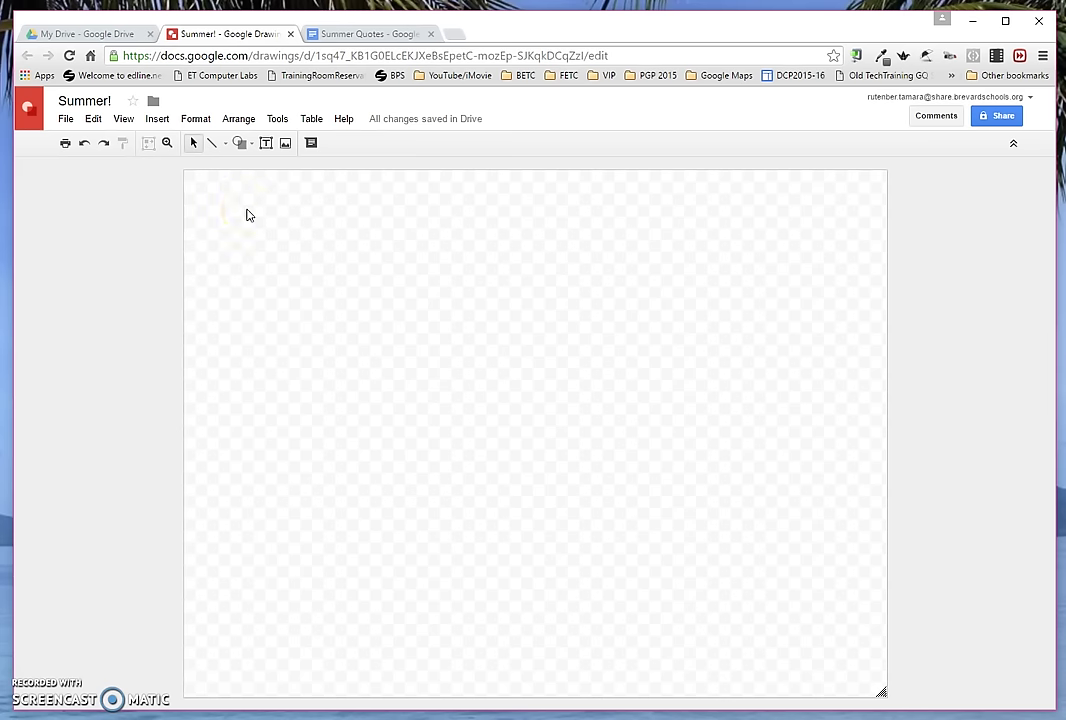
Set the canvas background to the black swatch.
{"action": "right_click", "coordinate": [247, 212]}
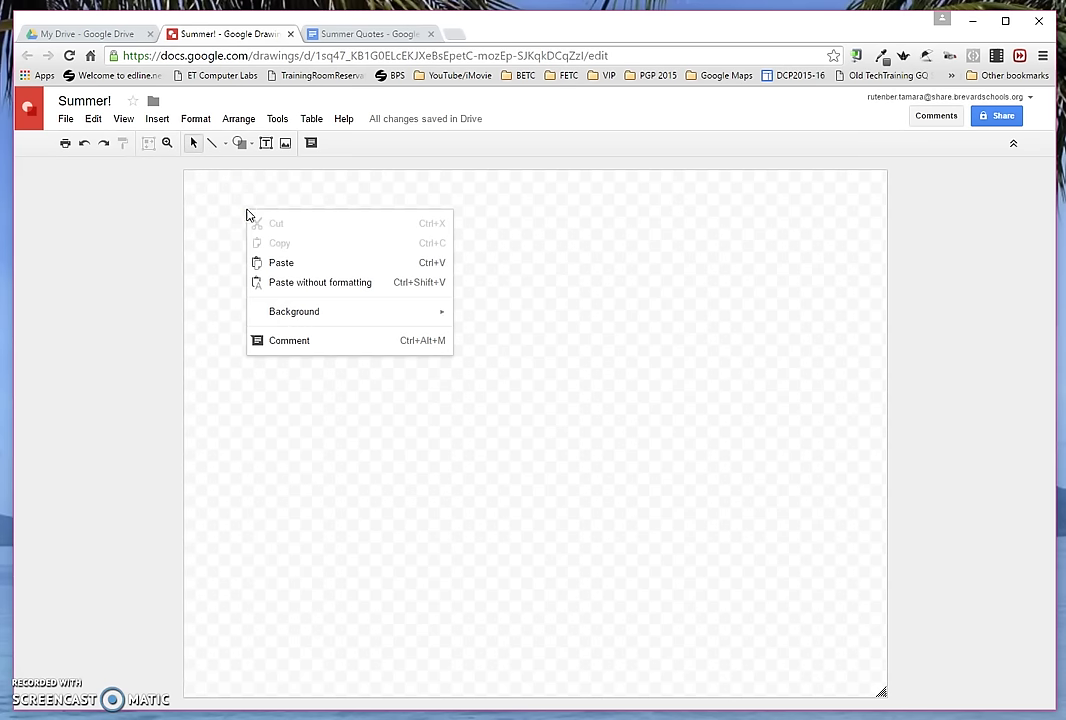
{"action": "mouse_move", "coordinate": [279, 320]}
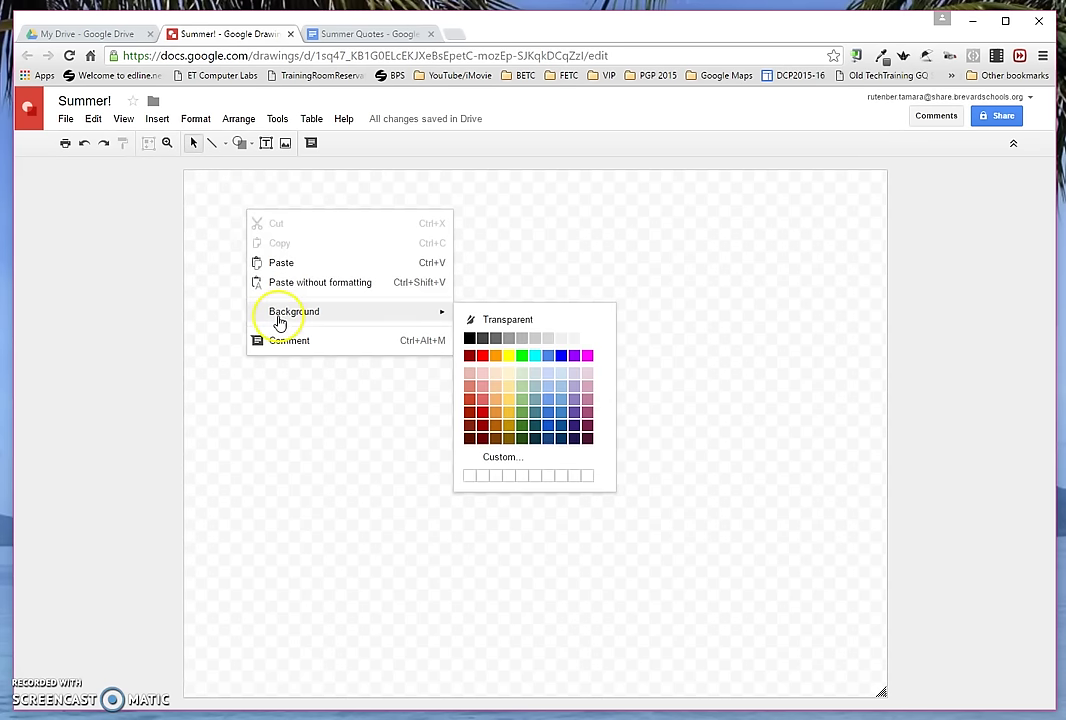
{"action": "left_click", "coordinate": [468, 340]}
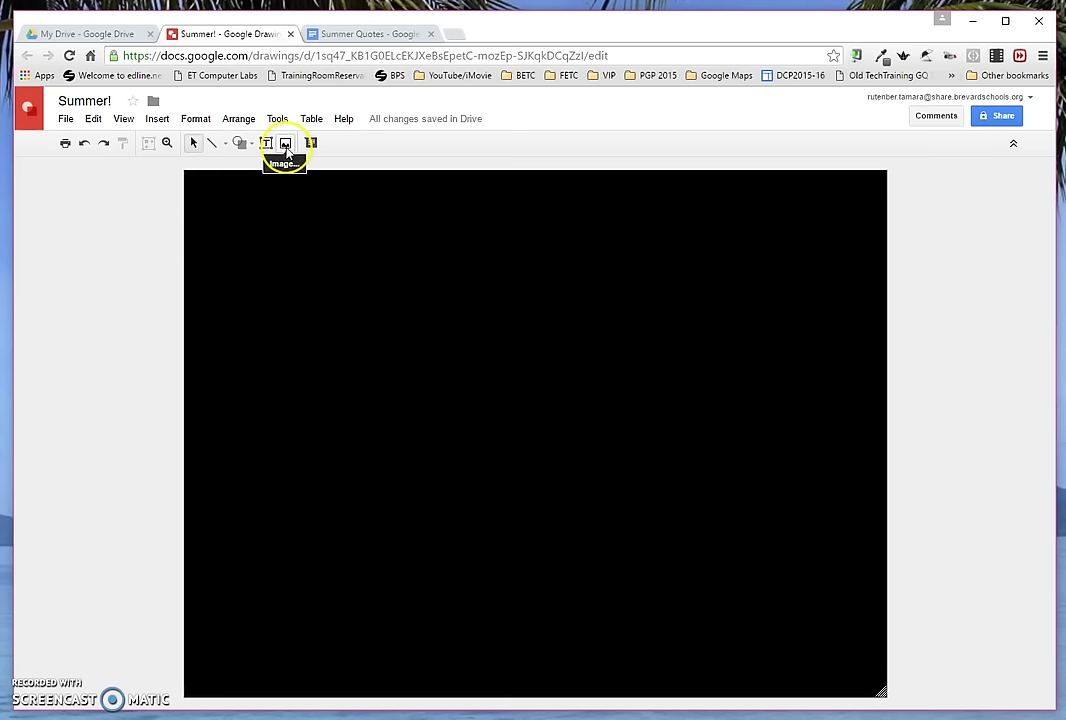
Search the web for 'summer meadow' images from the image insert dialog.
{"action": "left_click", "coordinate": [286, 145]}
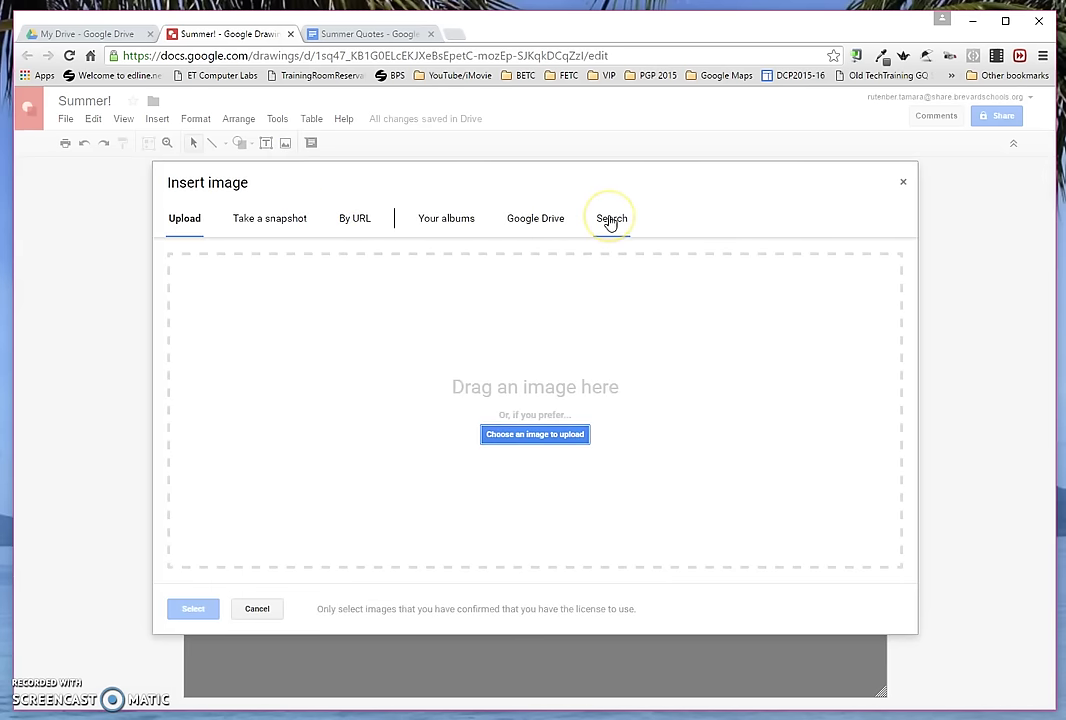
{"action": "left_click", "coordinate": [610, 220]}
{"action": "left_click", "coordinate": [445, 263]}
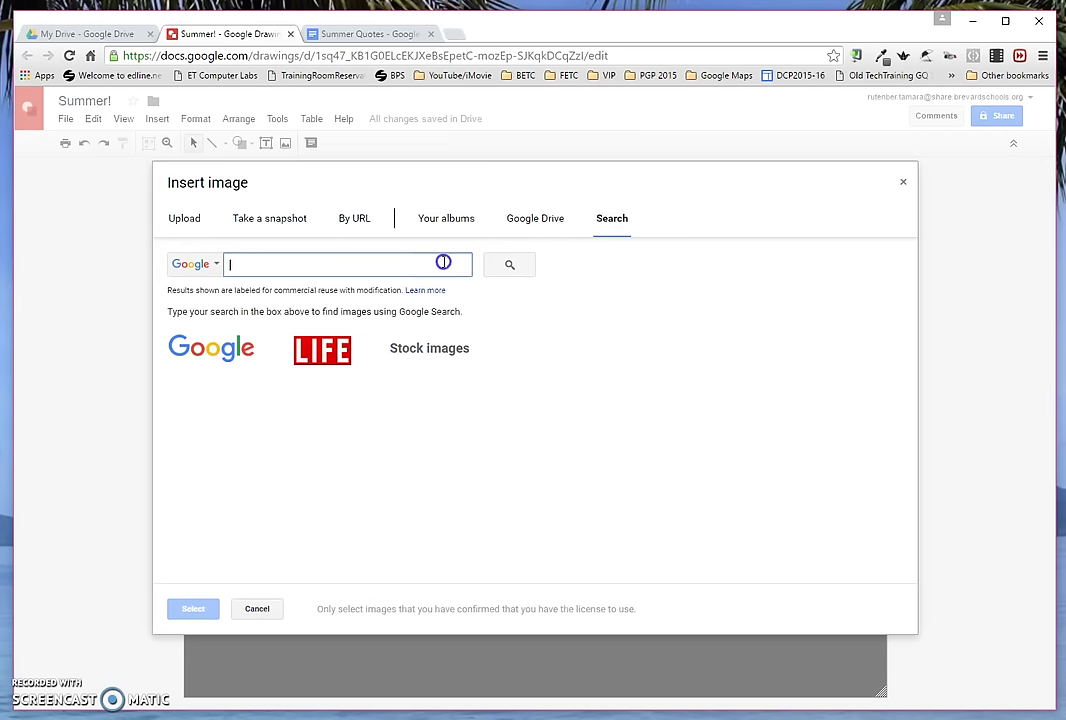
{"action": "type", "text": "summer meadow"}
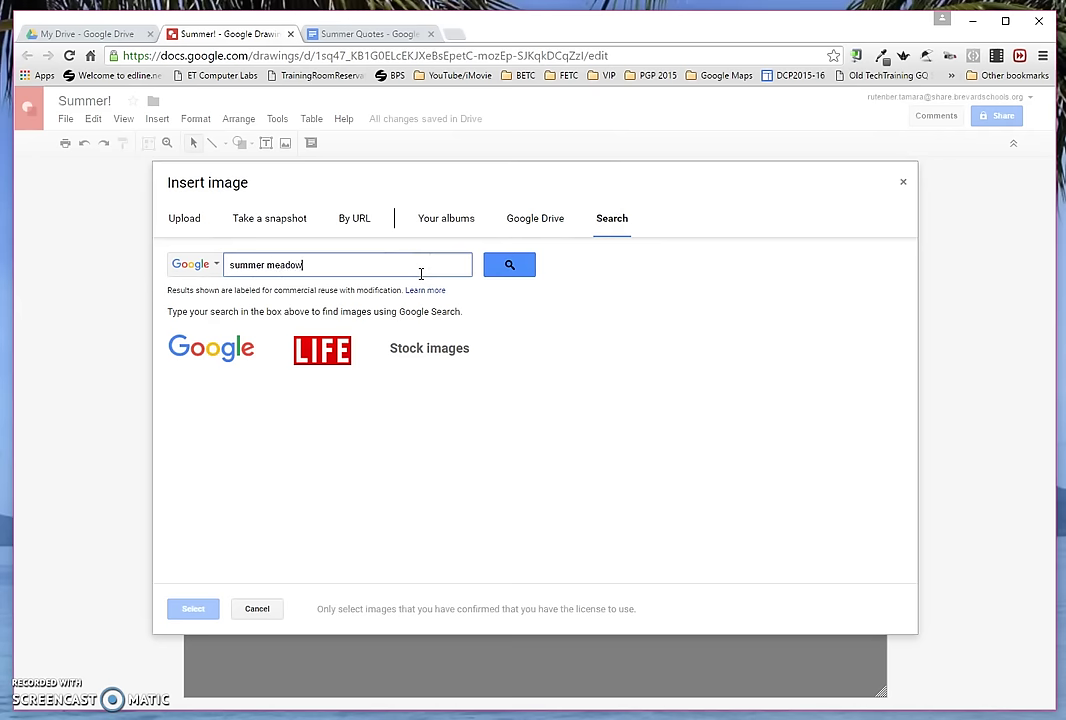
{"action": "key", "text": "Return"}
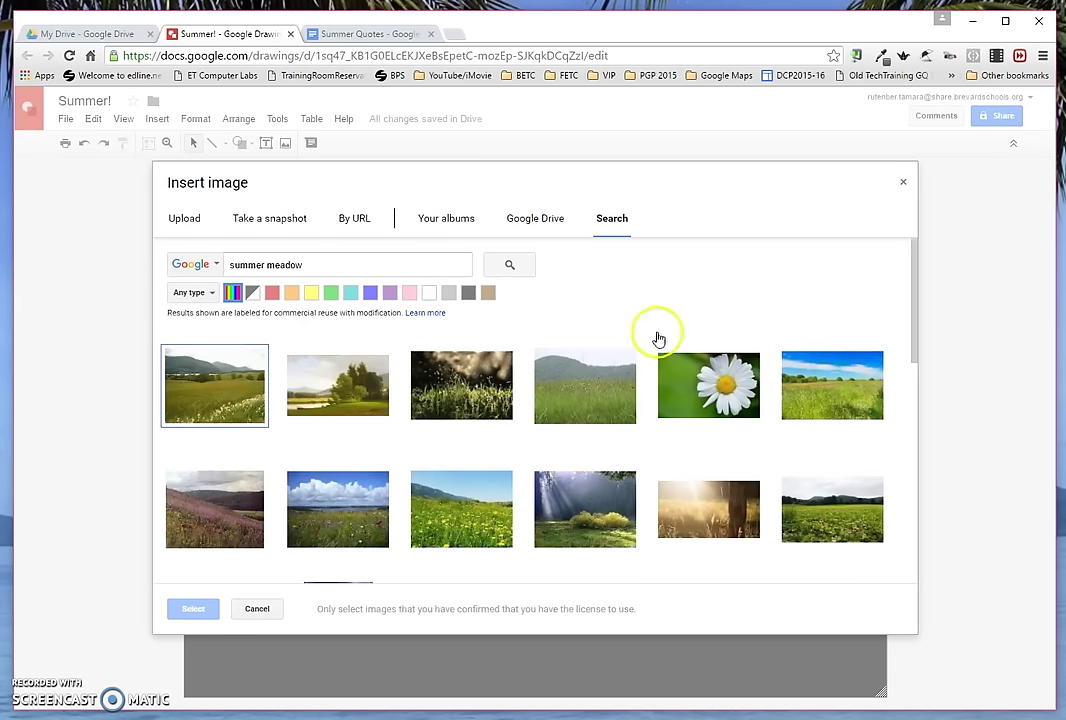
{"action": "scroll", "coordinate": [660, 440], "scroll_direction": "down", "scroll_amount": 3}
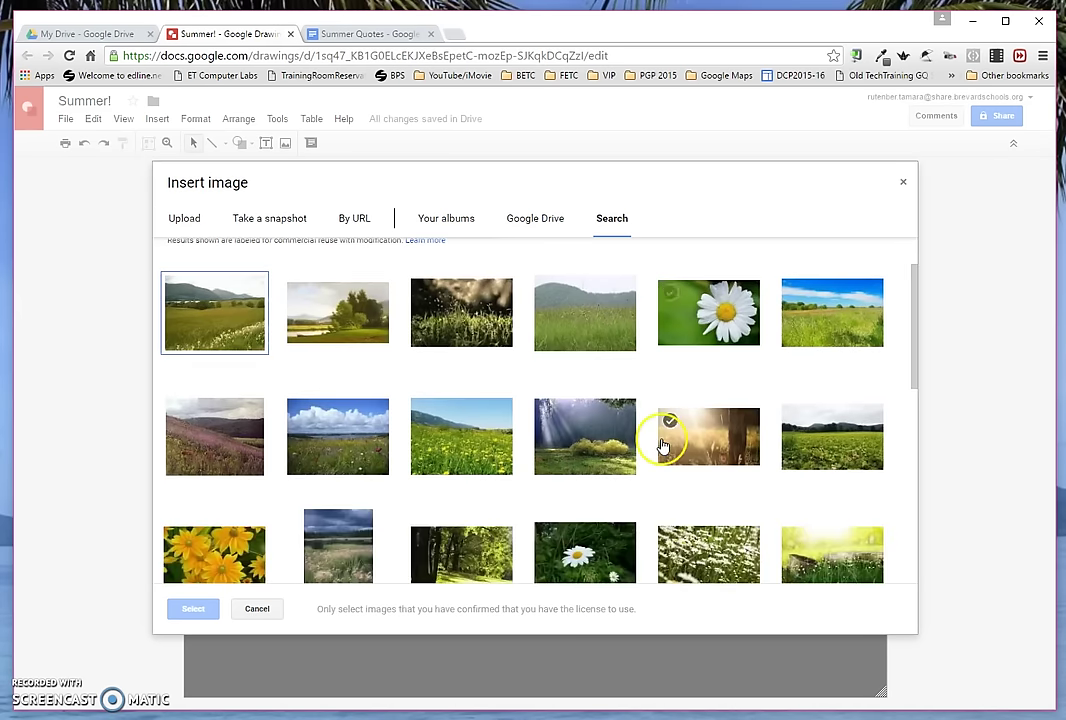
{"action": "scroll", "coordinate": [660, 440], "scroll_direction": "up", "scroll_amount": 3}
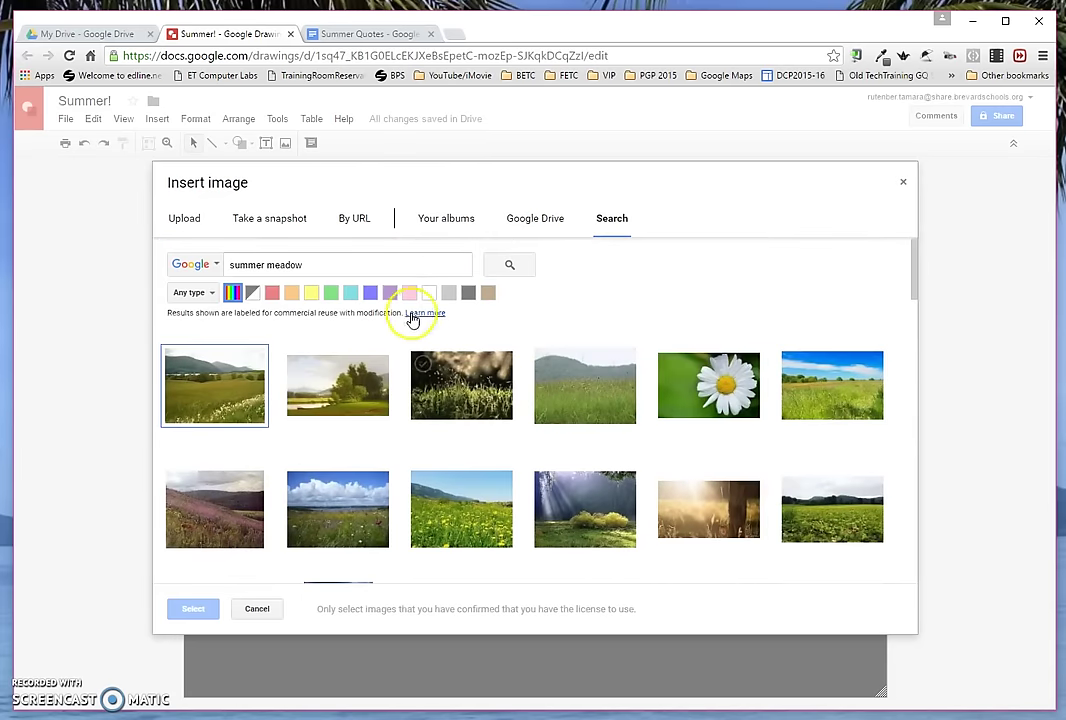
Filter results to yellow and insert the sunlit meadow photo with the fallen log.
{"action": "left_click", "coordinate": [311, 298]}
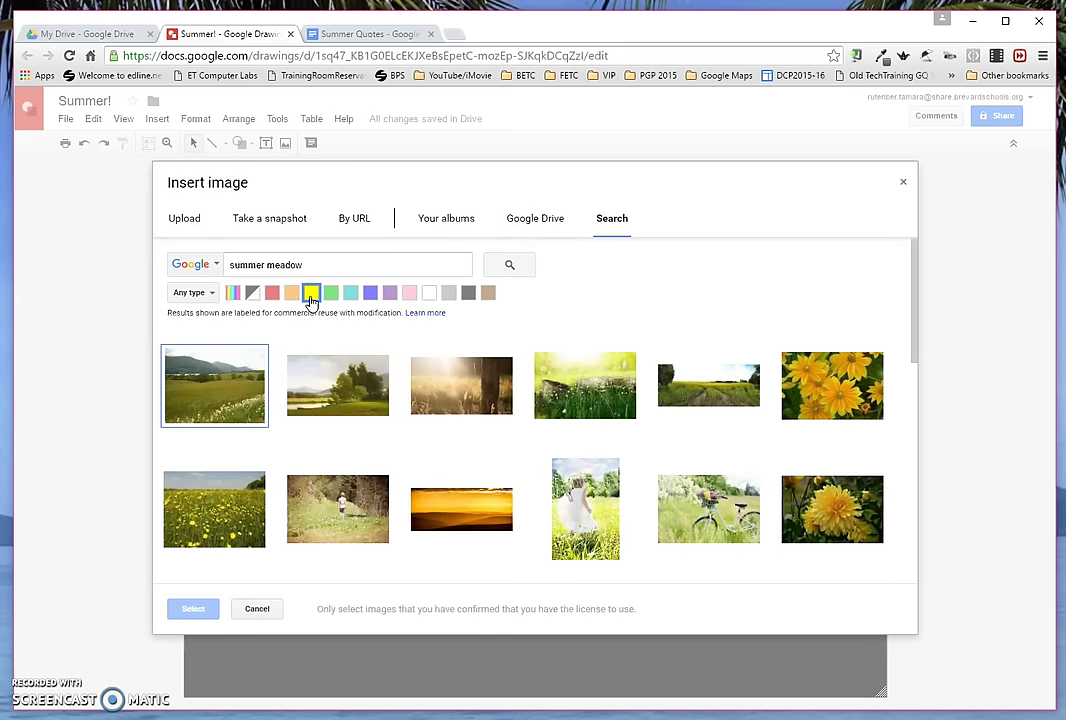
{"action": "left_click", "coordinate": [331, 296]}
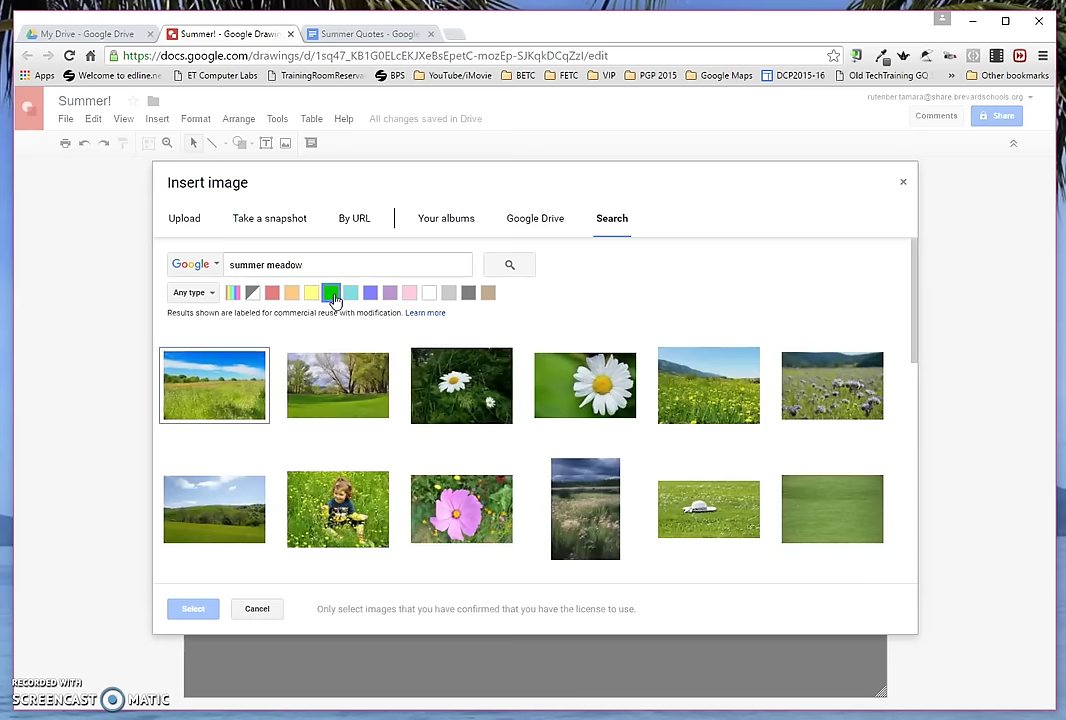
{"action": "left_click", "coordinate": [312, 294]}
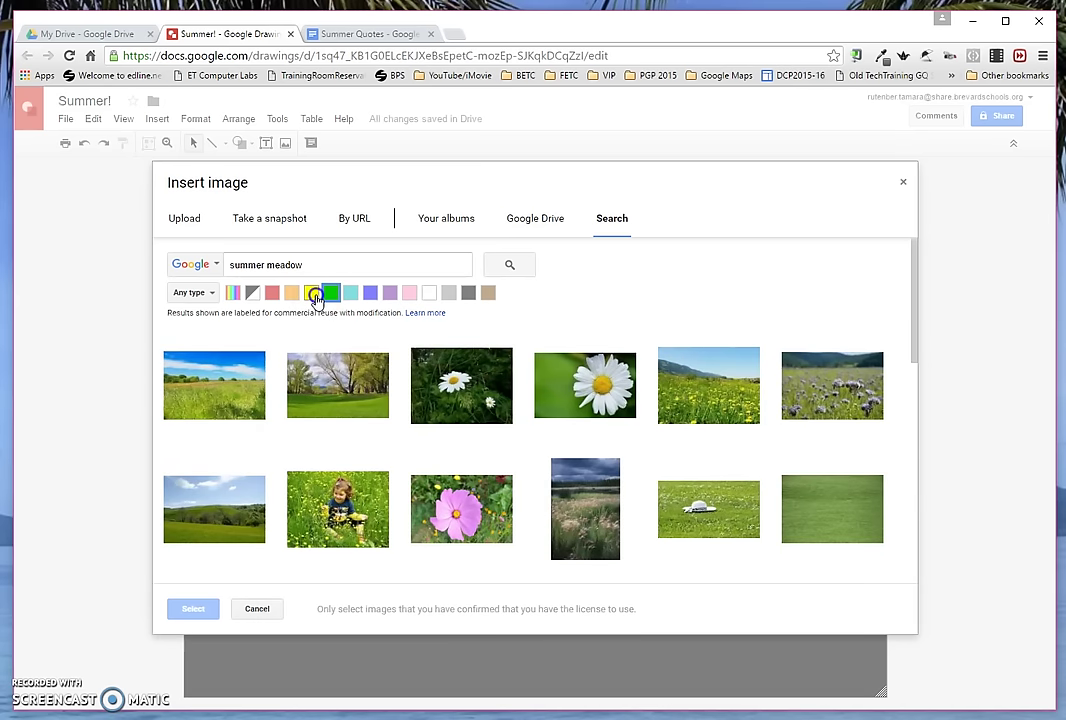
{"action": "left_click", "coordinate": [564, 385]}
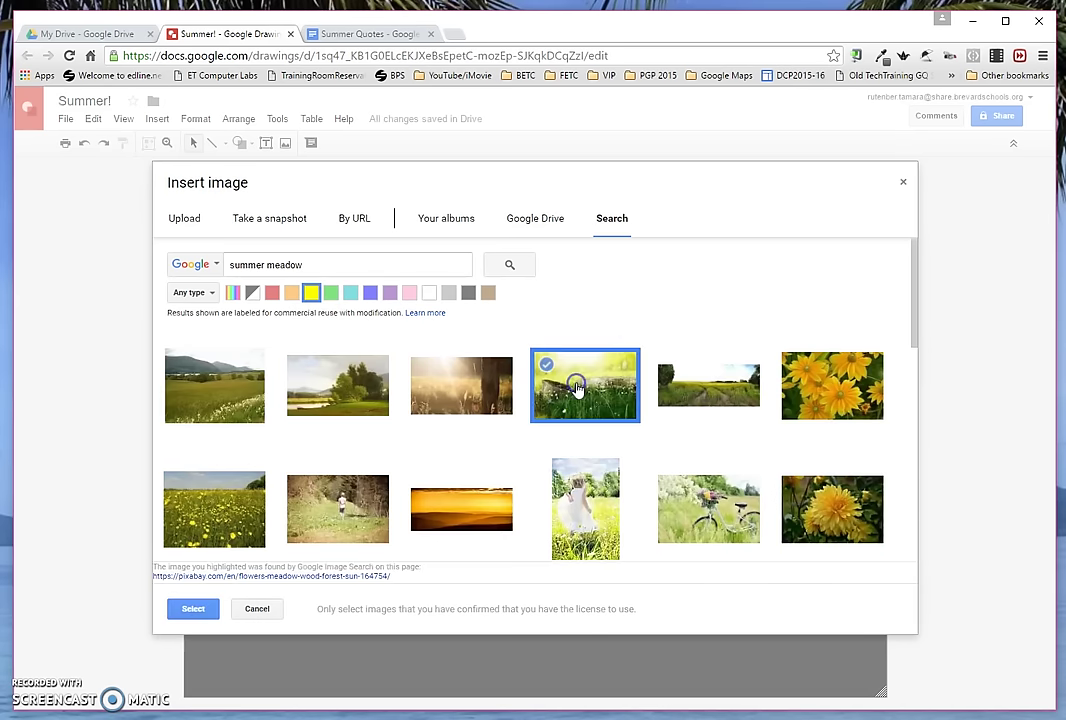
{"action": "left_click", "coordinate": [192, 605]}
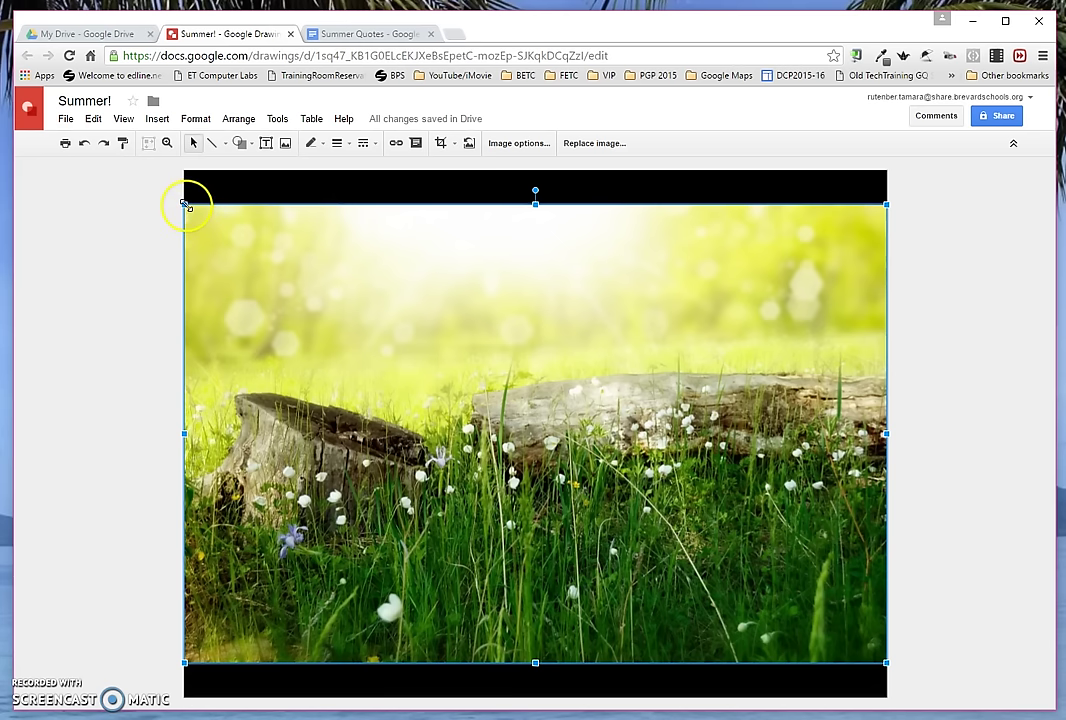
Shrink the meadow photo, centre it on the page, and nudge it slightly down.
{"action": "left_click_drag", "start_coordinate": [184, 204], "coordinate": [236, 241]}
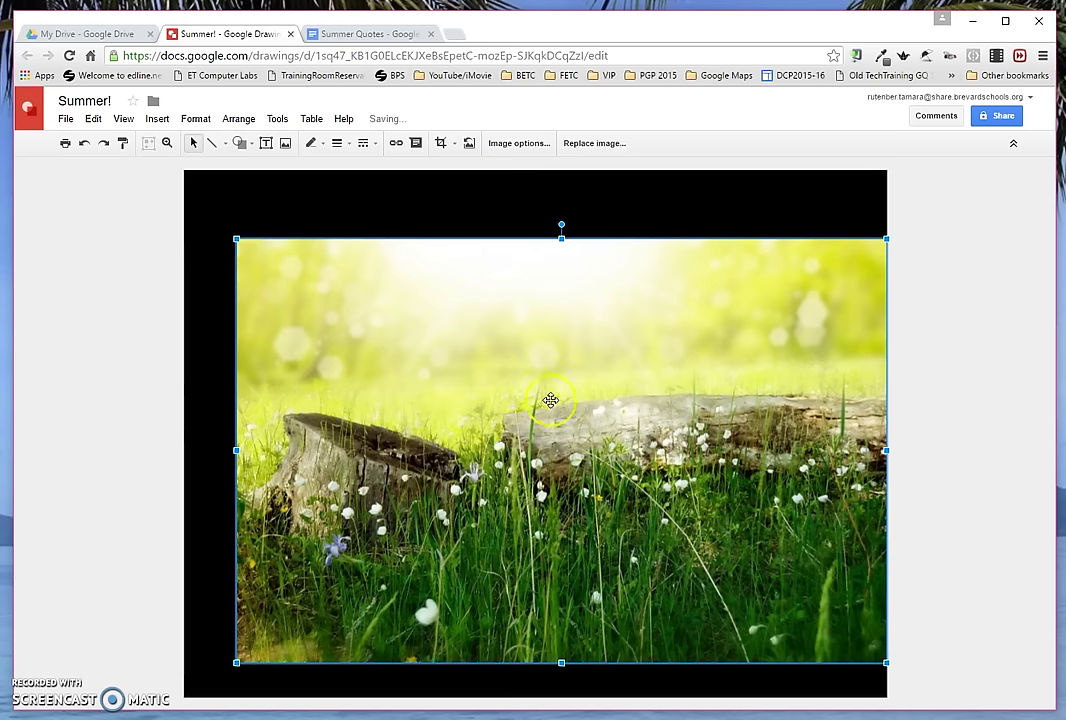
{"action": "left_click_drag", "start_coordinate": [584, 408], "coordinate": [557, 408]}
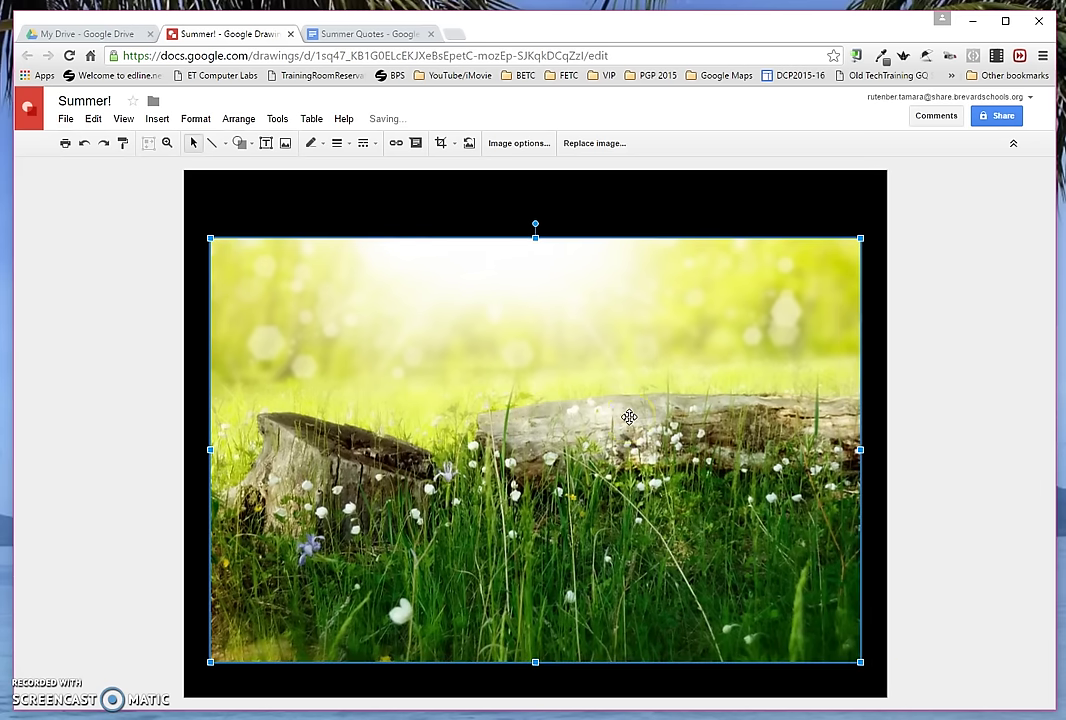
{"action": "key", "text": "Down"}
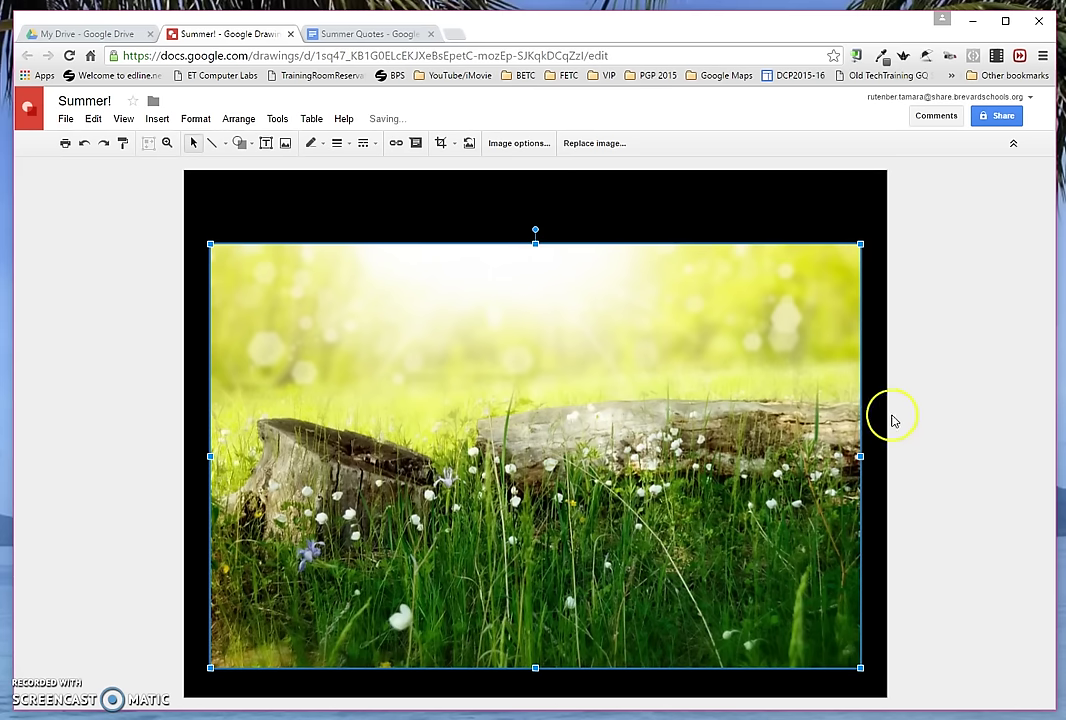
{"action": "left_click", "coordinate": [405, 204]}
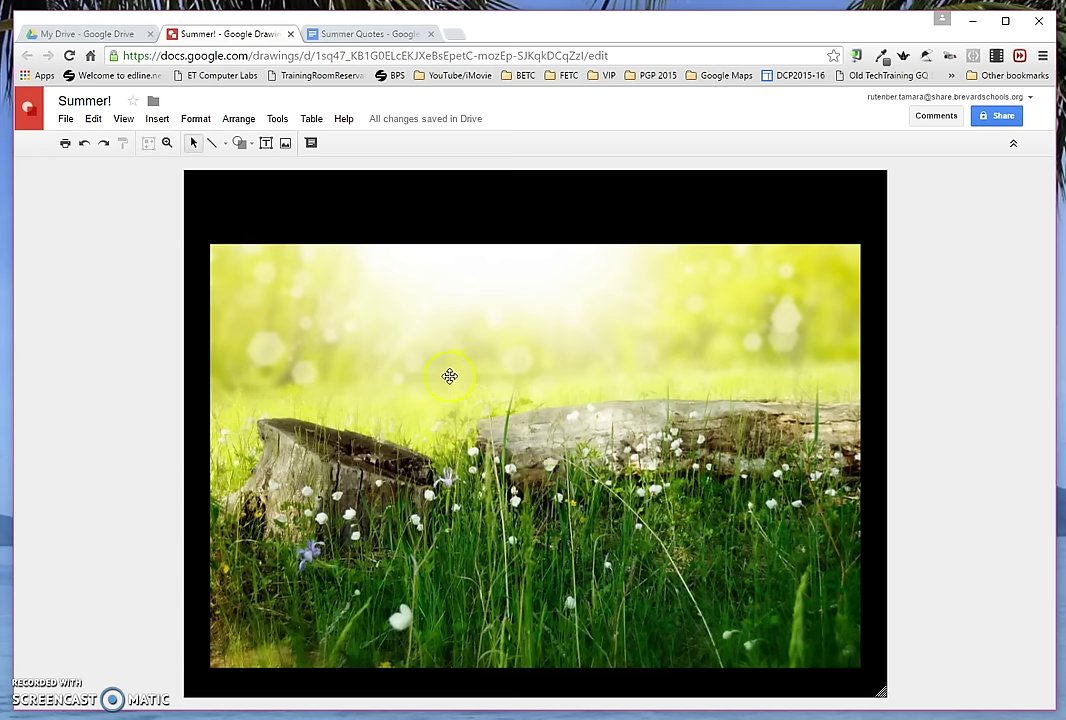
{"action": "left_click", "coordinate": [517, 336]}
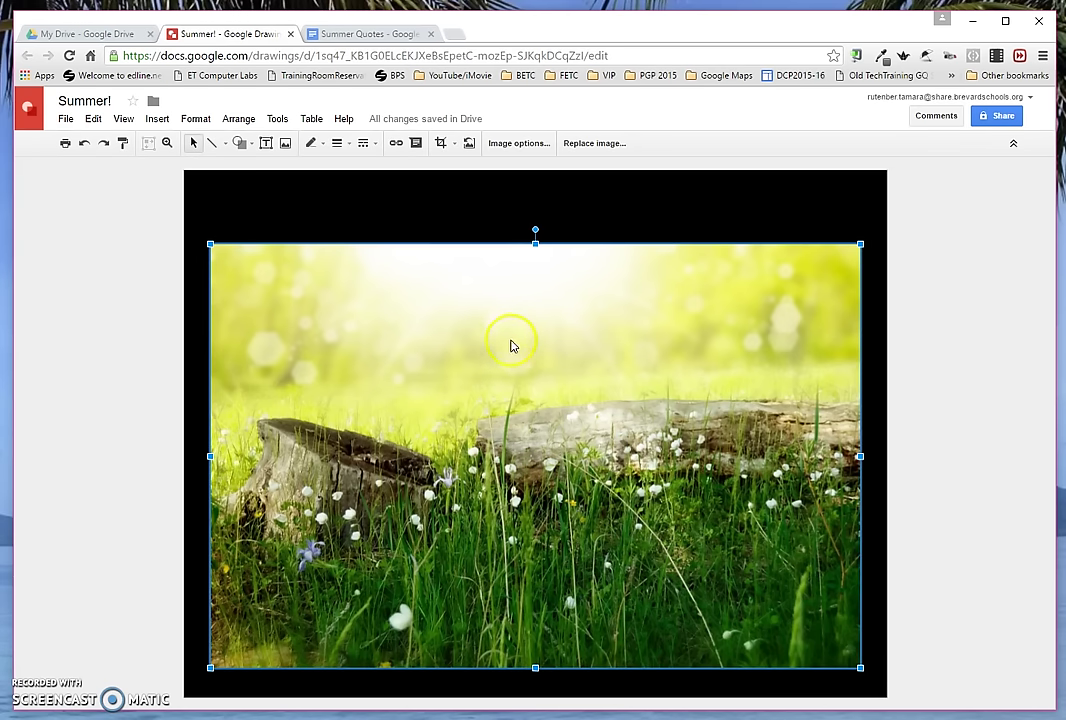
Preview Light 4, Light 9, Grayscale and Sepia recolours, then revert to No Recolor.
{"action": "left_click", "coordinate": [531, 145]}
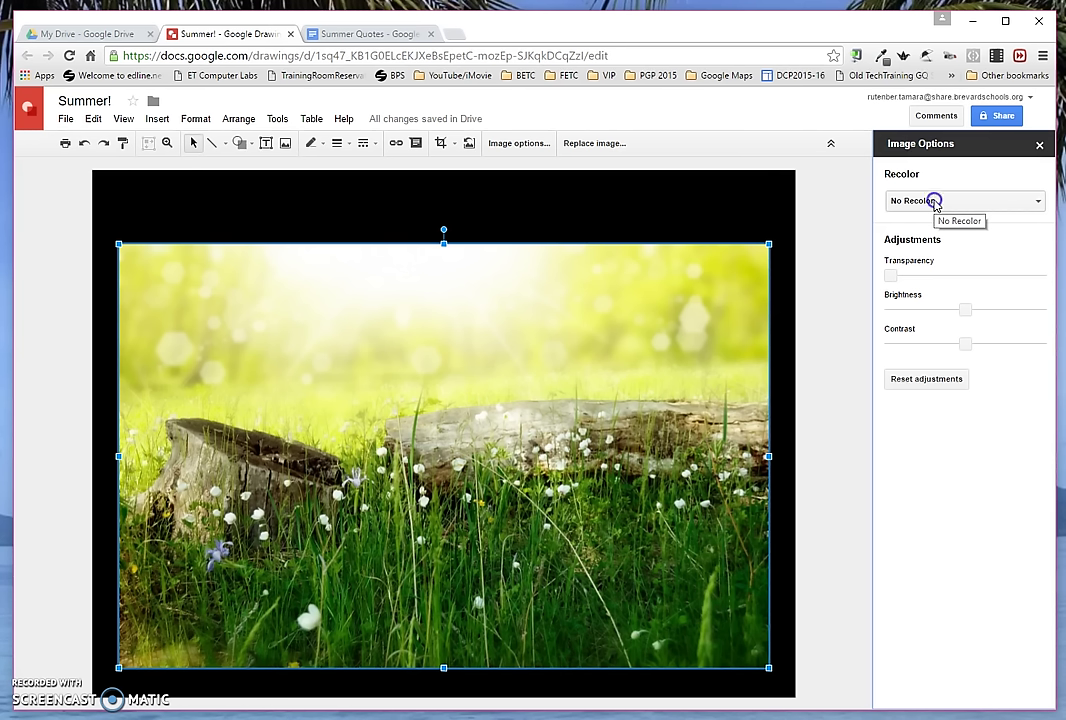
{"action": "left_click", "coordinate": [935, 202]}
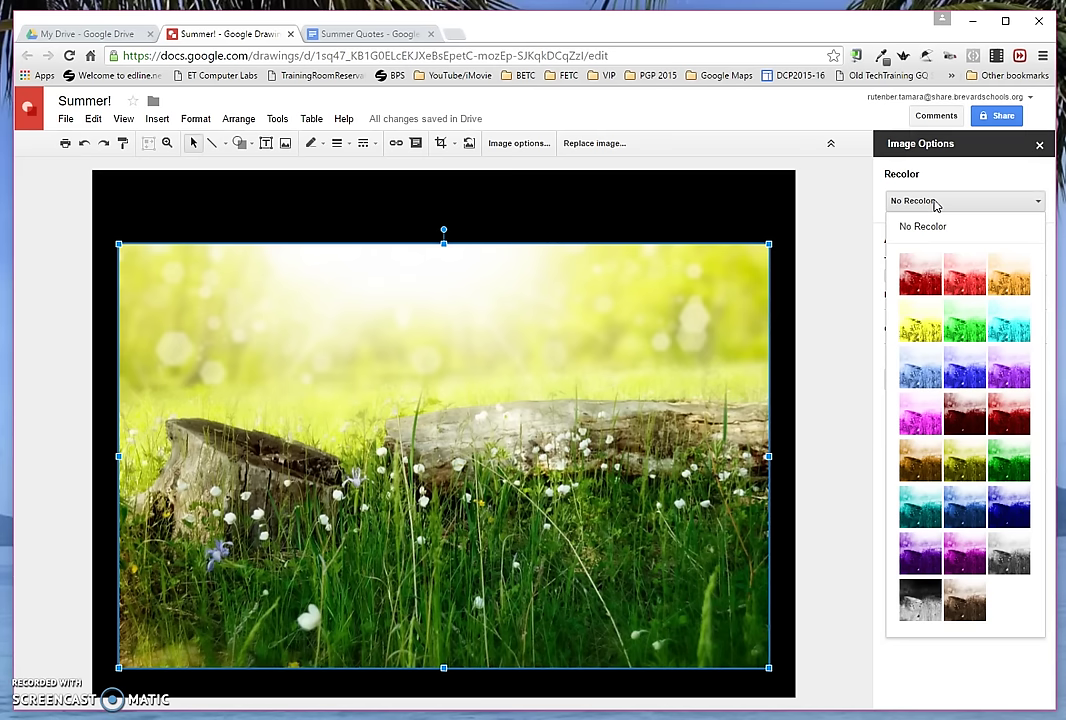
{"action": "left_click", "coordinate": [932, 318]}
{"action": "left_click", "coordinate": [937, 202]}
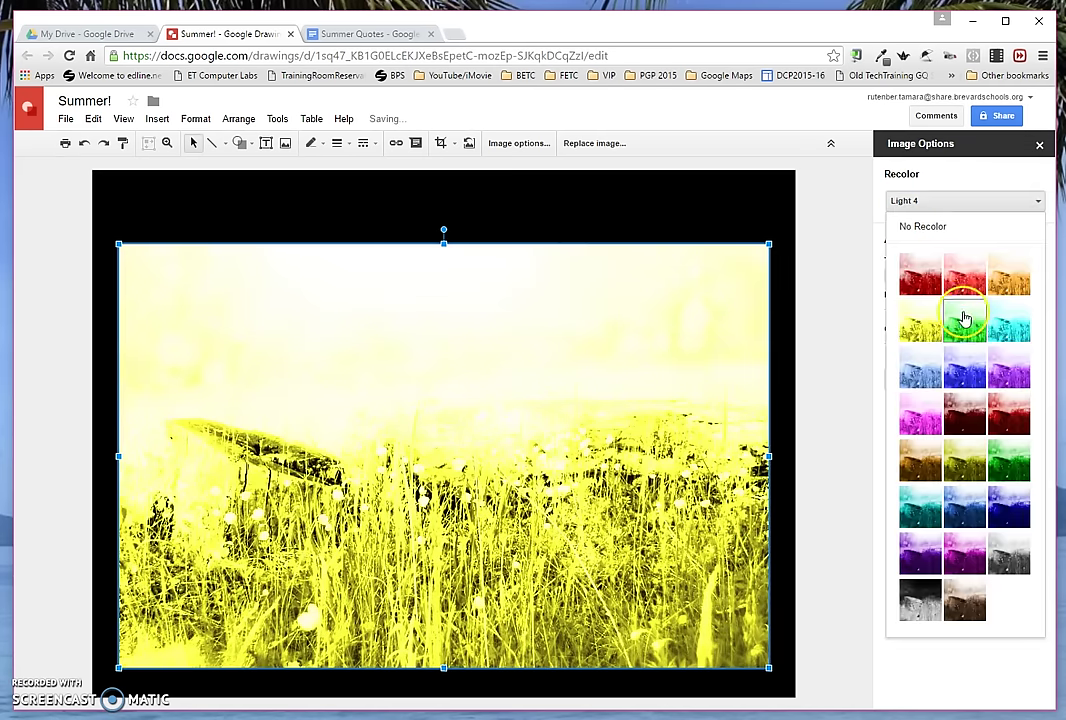
{"action": "left_click", "coordinate": [997, 364]}
{"action": "left_click", "coordinate": [950, 207]}
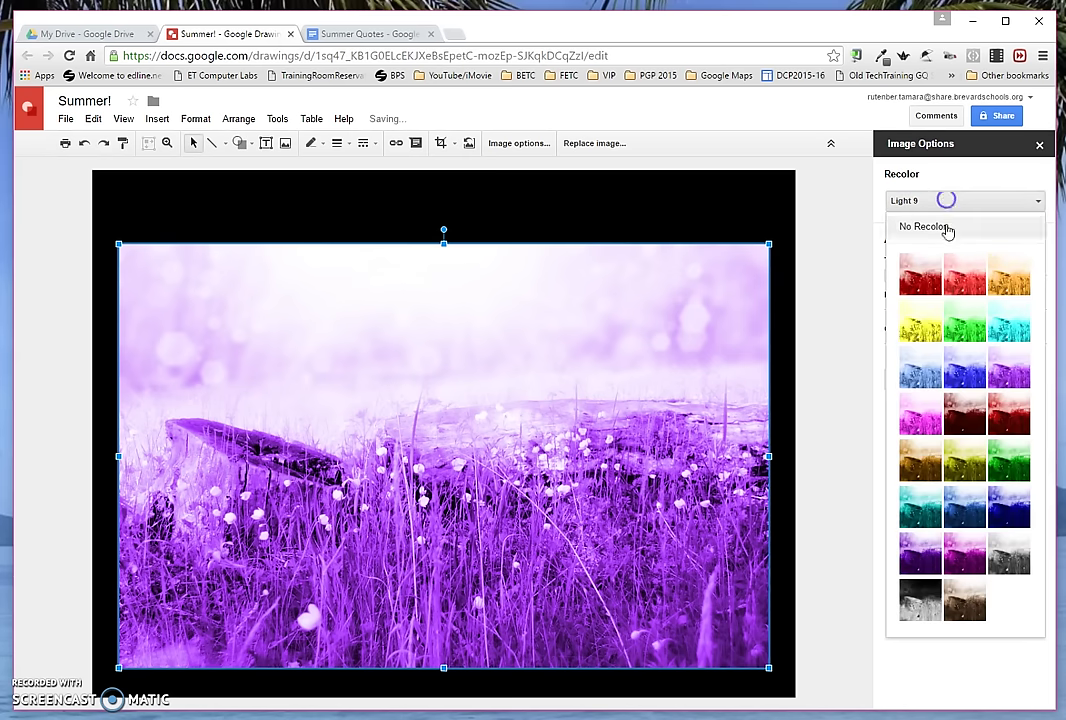
{"action": "left_click", "coordinate": [1009, 558]}
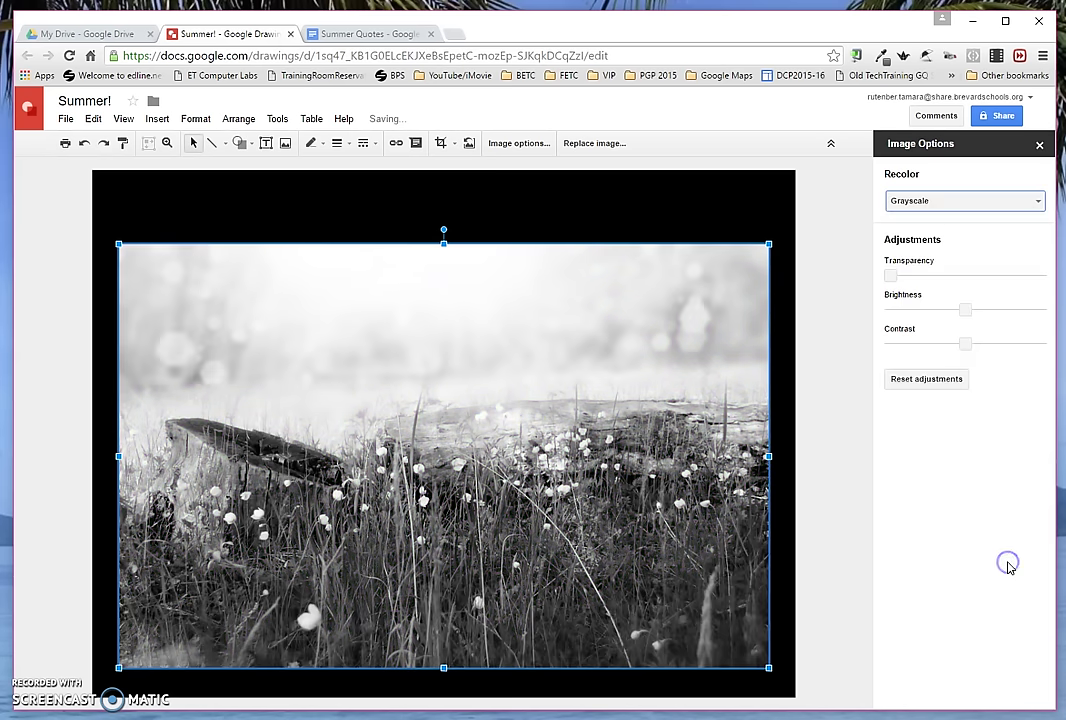
{"action": "left_click", "coordinate": [914, 204]}
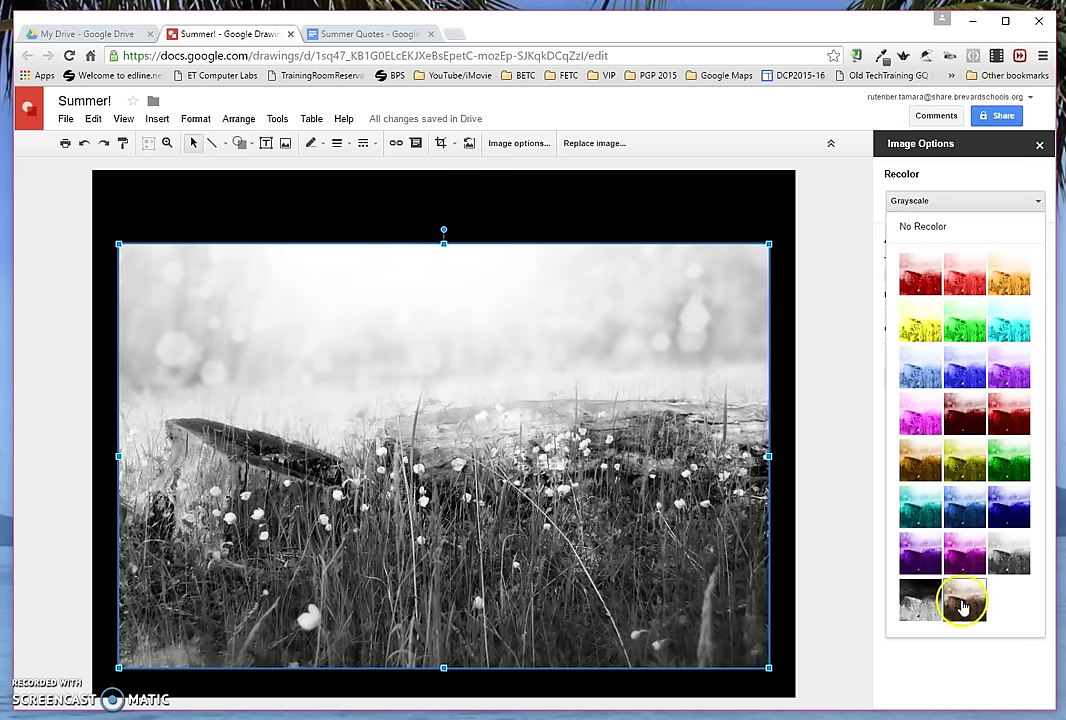
{"action": "left_click", "coordinate": [962, 605]}
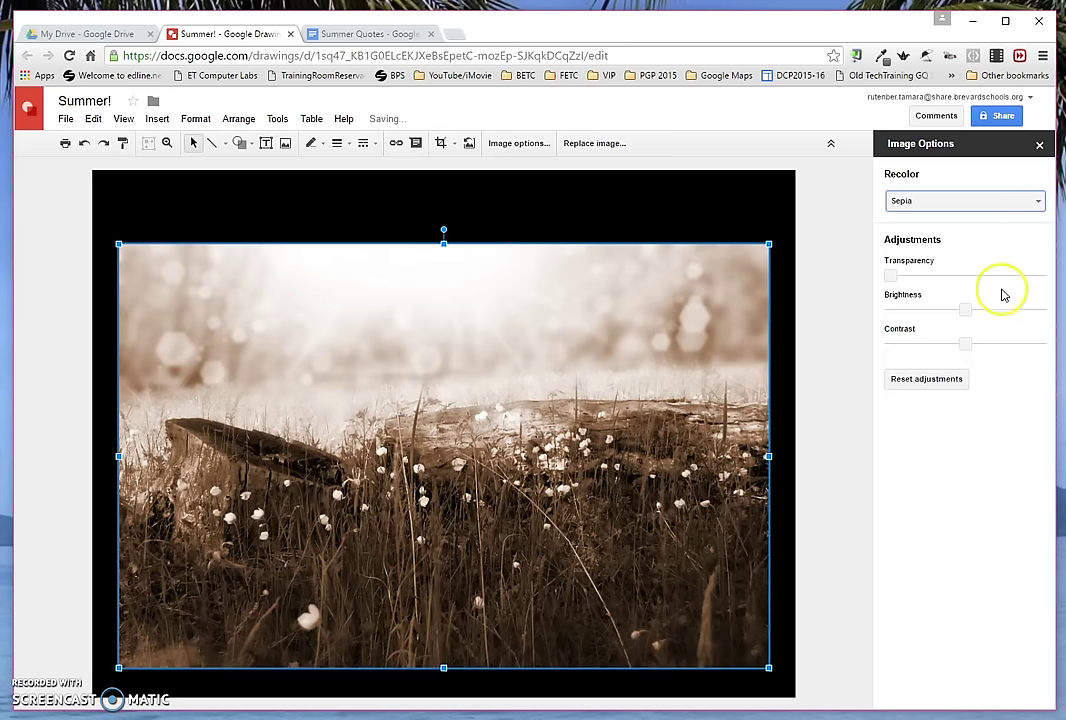
{"action": "left_click", "coordinate": [929, 202]}
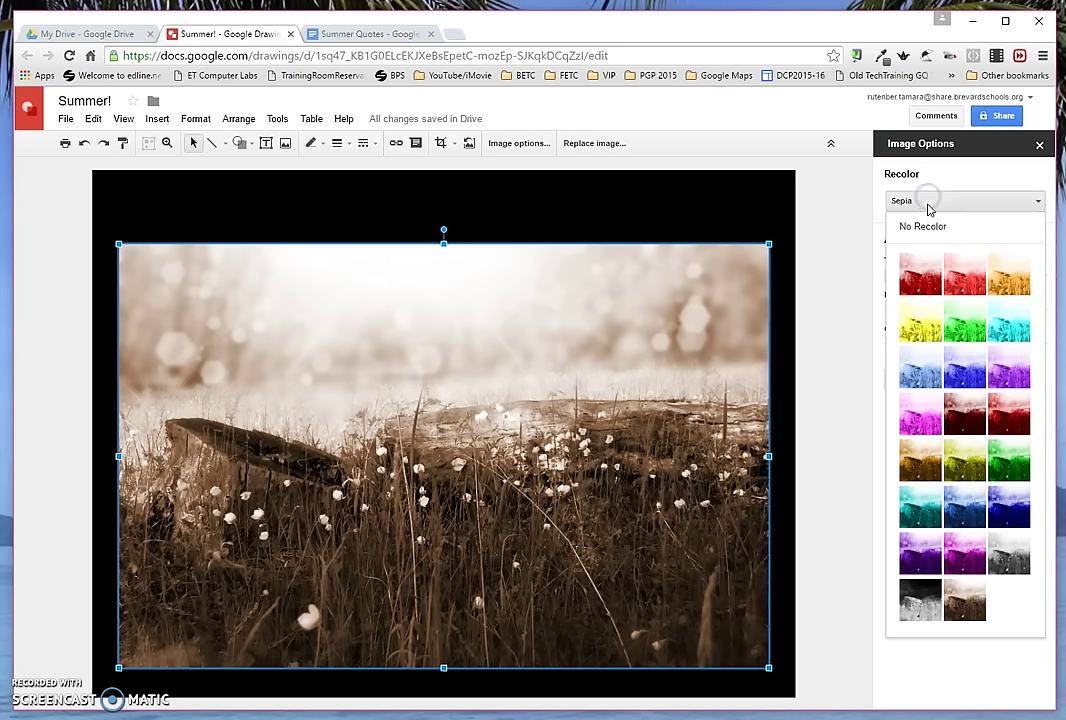
{"action": "left_click", "coordinate": [928, 228]}
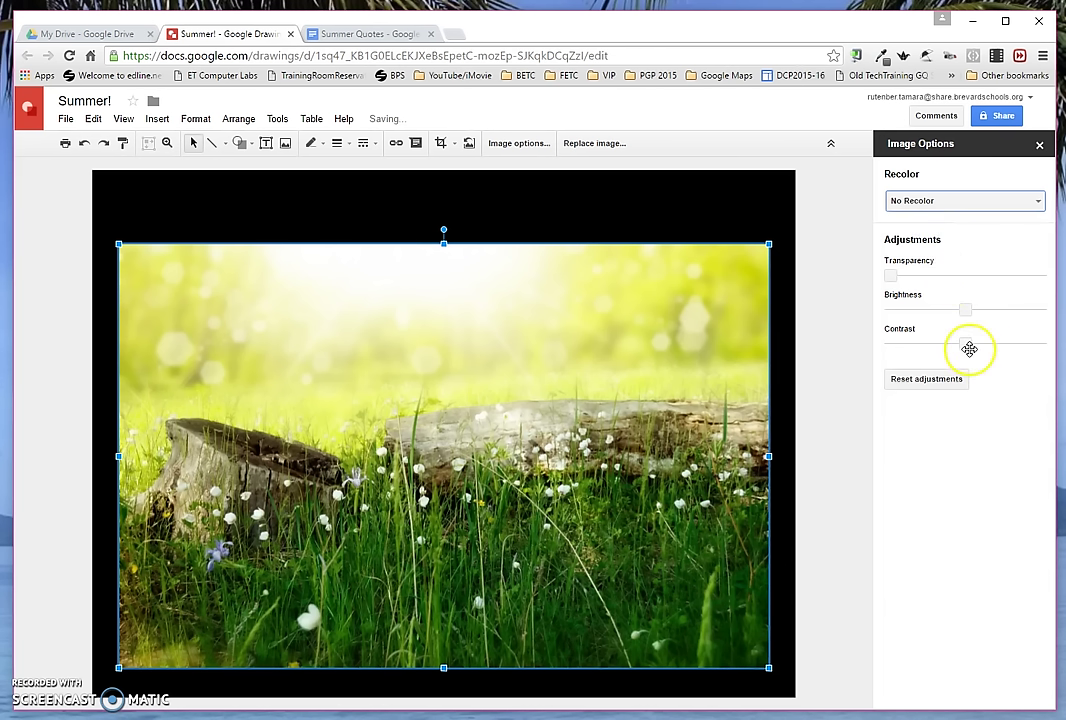
Adjust the photo to contrast +12% and brightness -4% in Image Options.
{"action": "left_click_drag", "start_coordinate": [966, 346], "coordinate": [983, 346]}
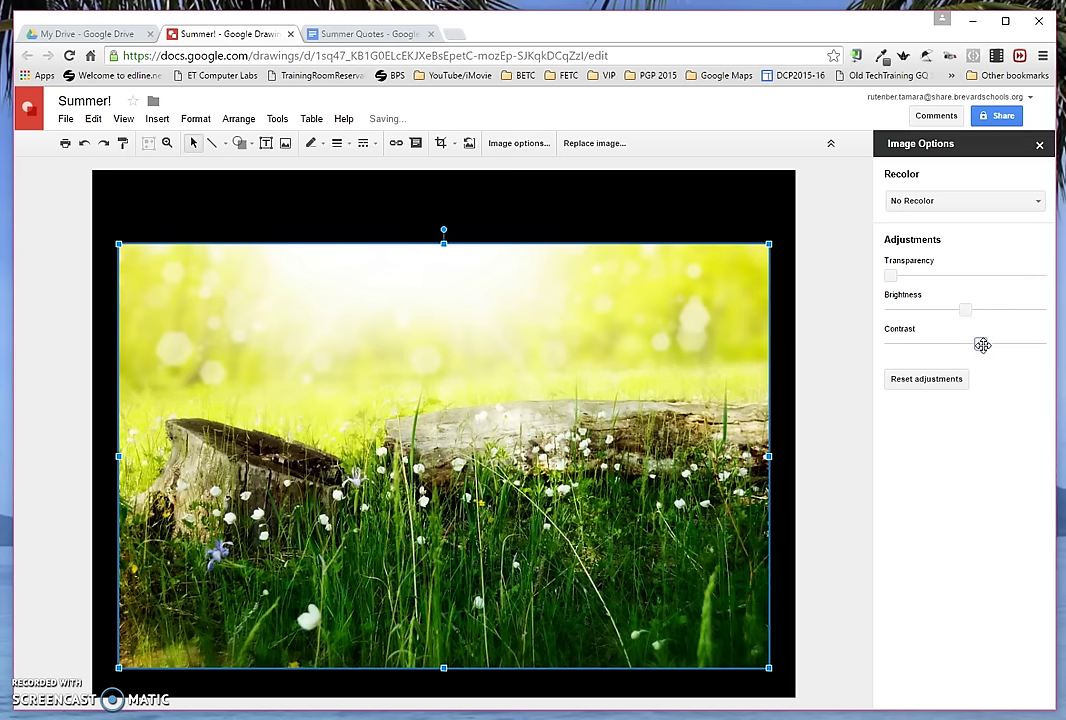
{"action": "left_click", "coordinate": [983, 345]}
{"action": "left_click", "coordinate": [978, 345]}
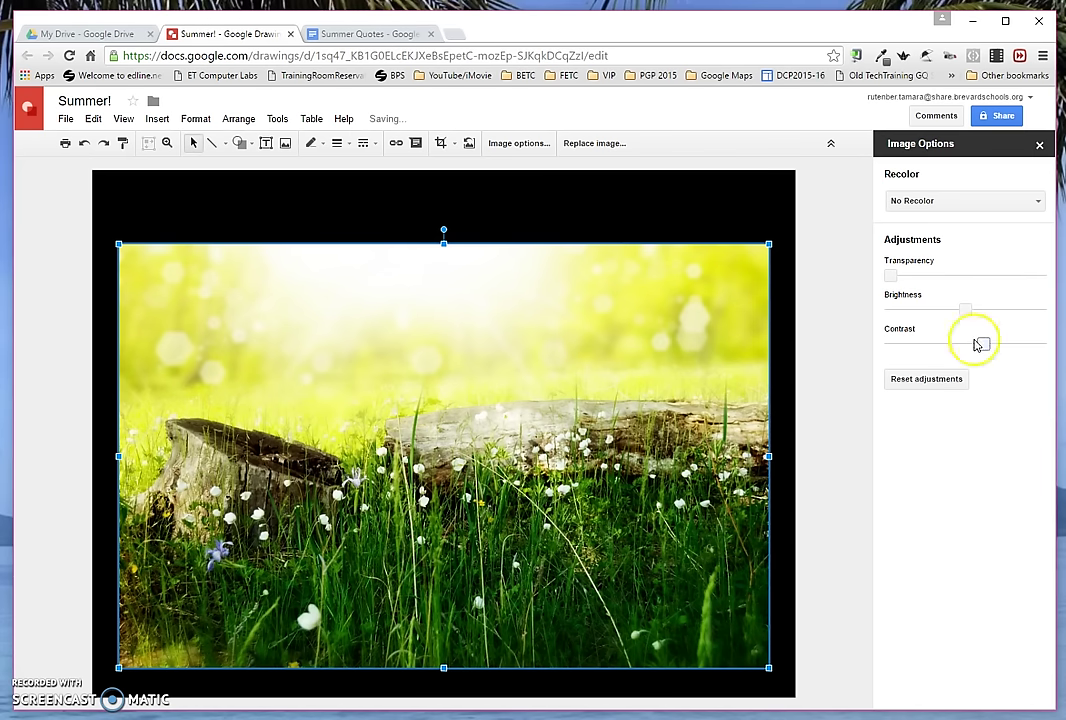
{"action": "left_click_drag", "start_coordinate": [964, 313], "coordinate": [960, 312]}
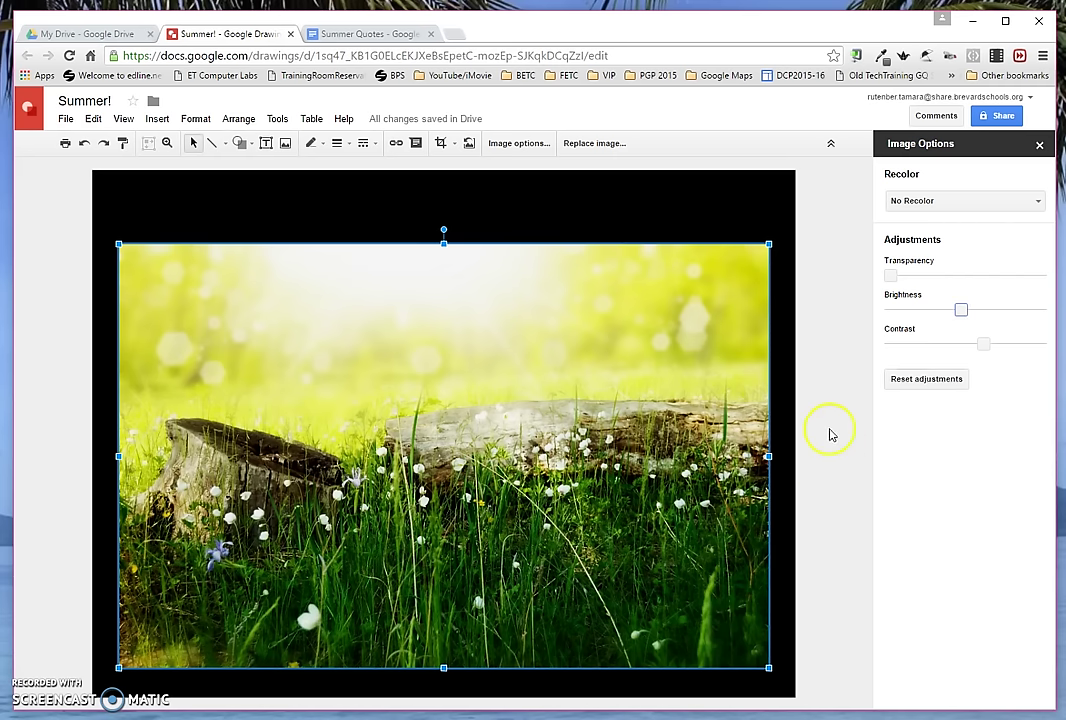
{"action": "left_click", "coordinate": [848, 472]}
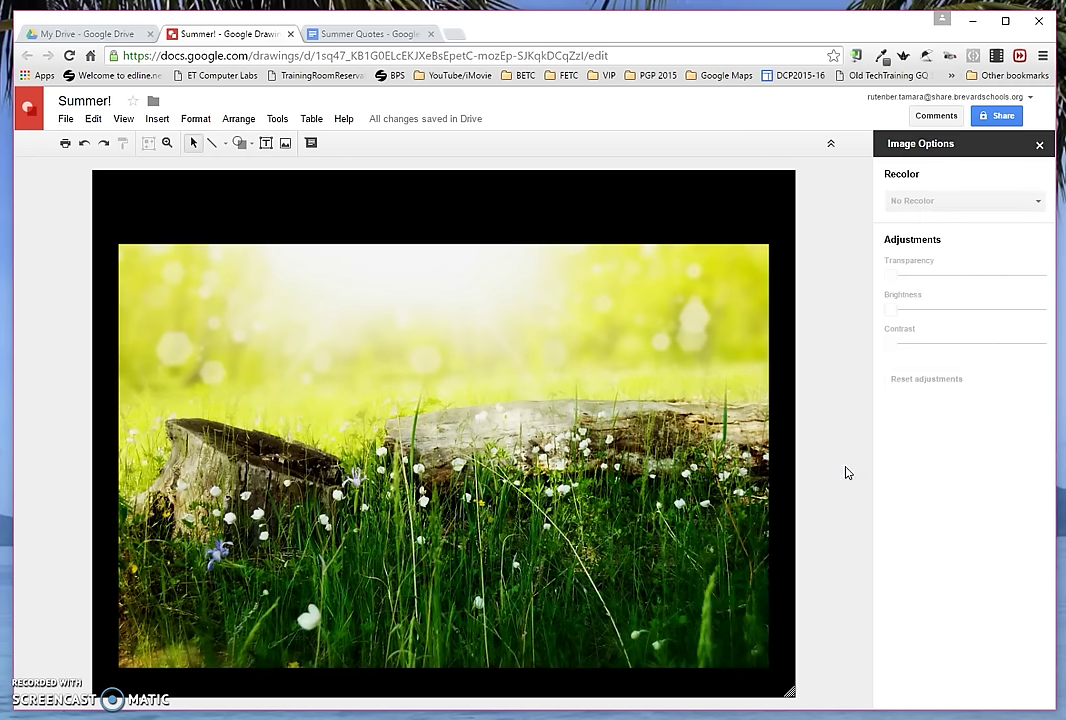
Close the Image Options sidebar.
{"action": "left_click", "coordinate": [1040, 147]}
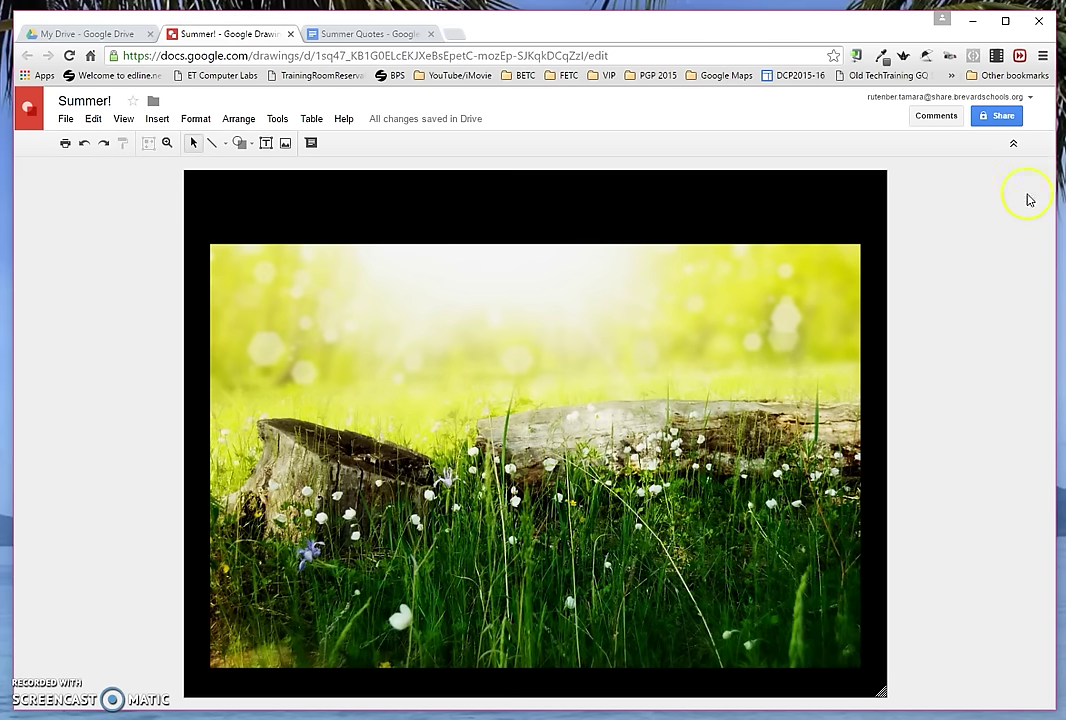